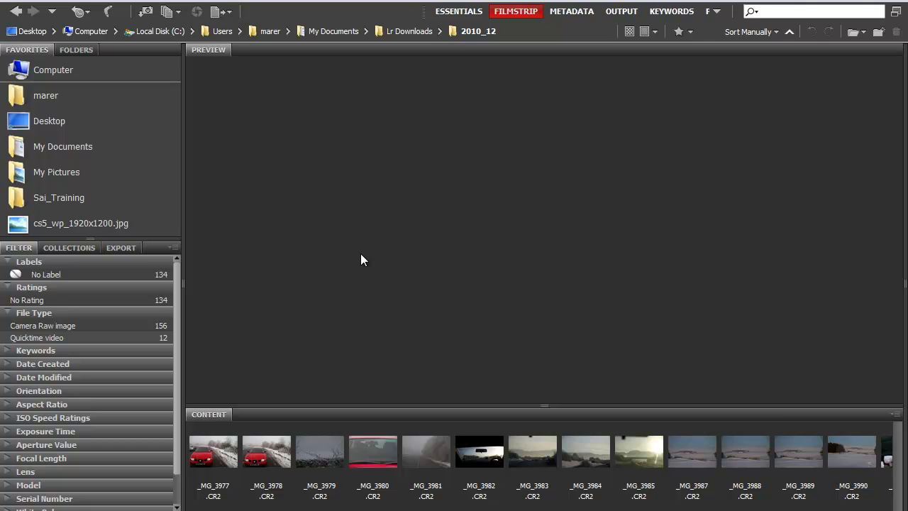
- Preview the snowy hill photos and open _MG_3987.CR2 through _MG_3990.CR2 together in Camera Raw
left_click(689, 452)
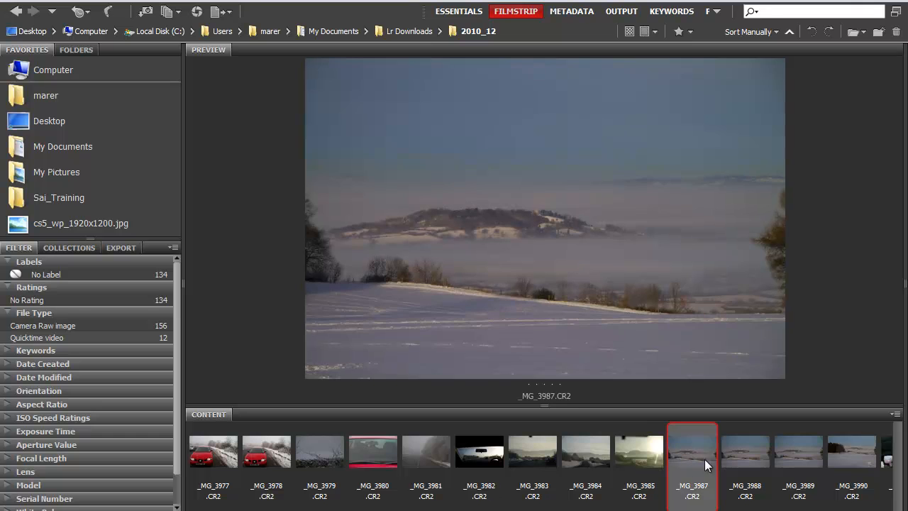
left_click(753, 452)
left_click(791, 452)
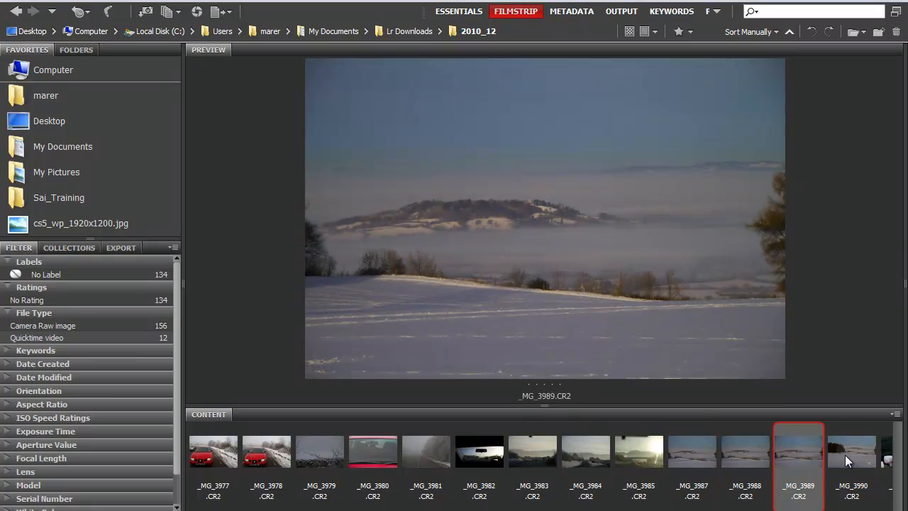
left_click(846, 455)
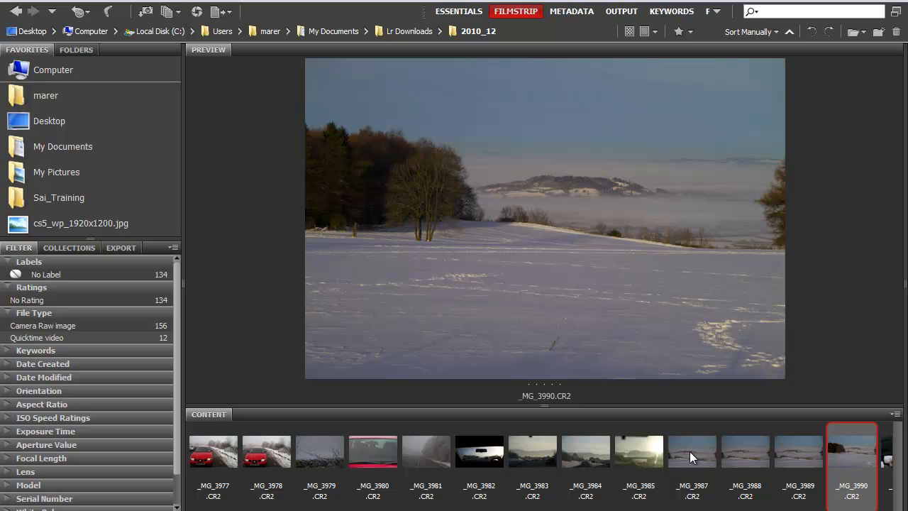
left_click(687, 454)
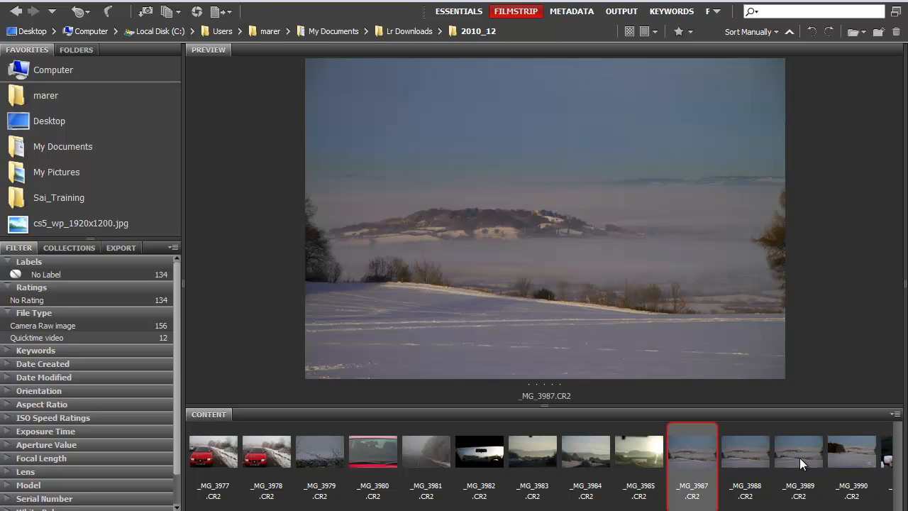
left_click(860, 454, "shift")
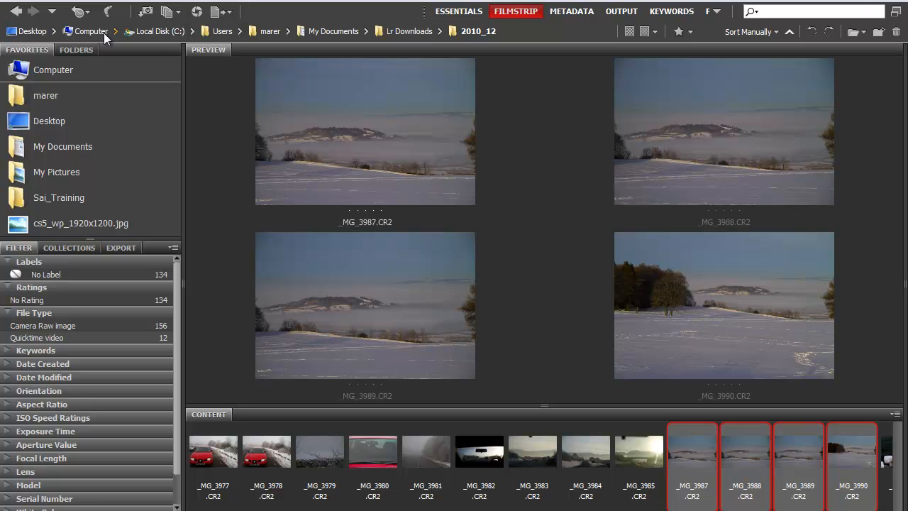
left_click(18, 4)
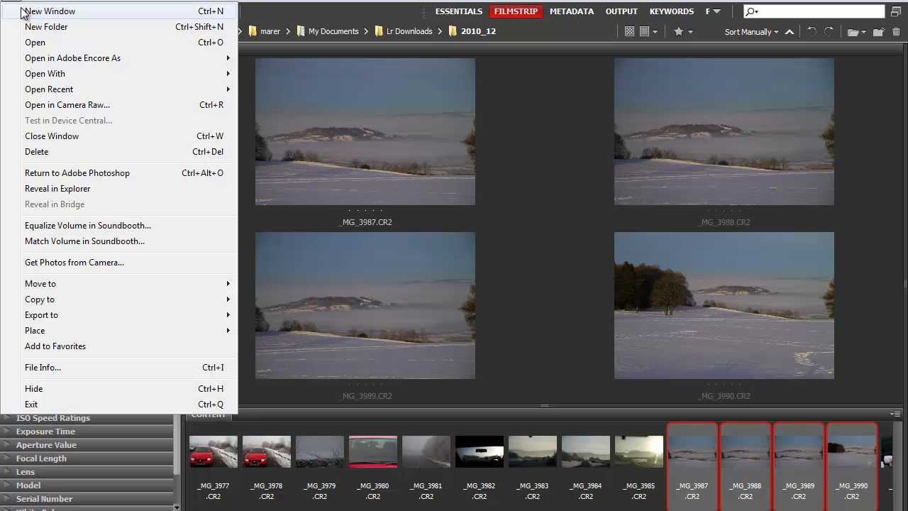
mouse_move(231, 75)
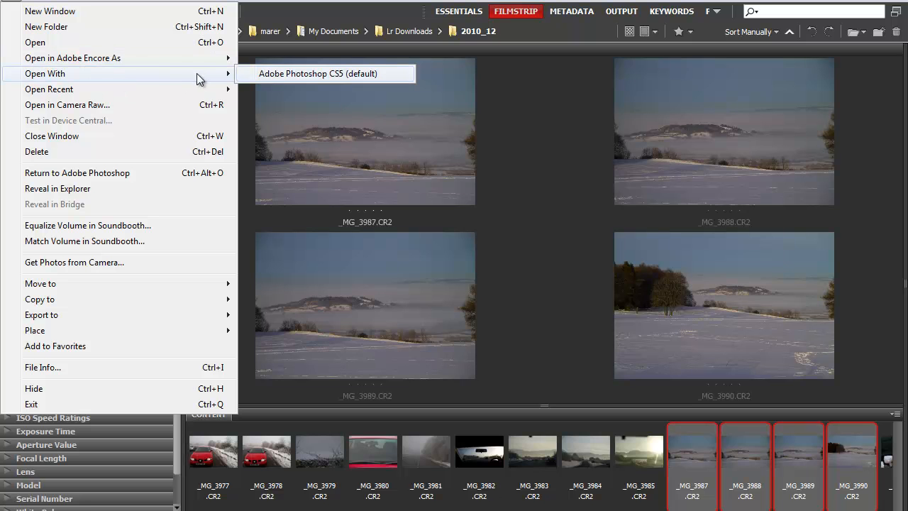
left_click(89, 104)
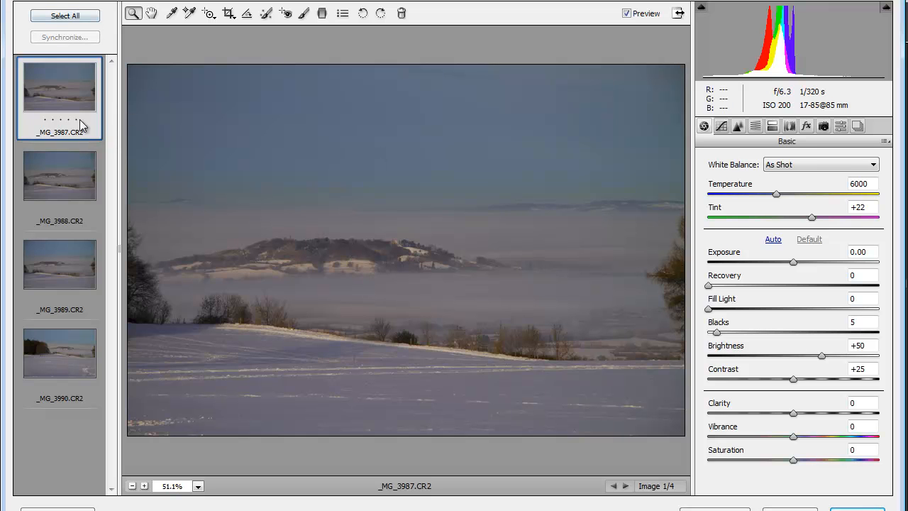
- Review each of the four loaded photos at large size and return to _MG_3987.CR2
left_click(65, 217)
left_click(61, 254)
left_click(66, 362)
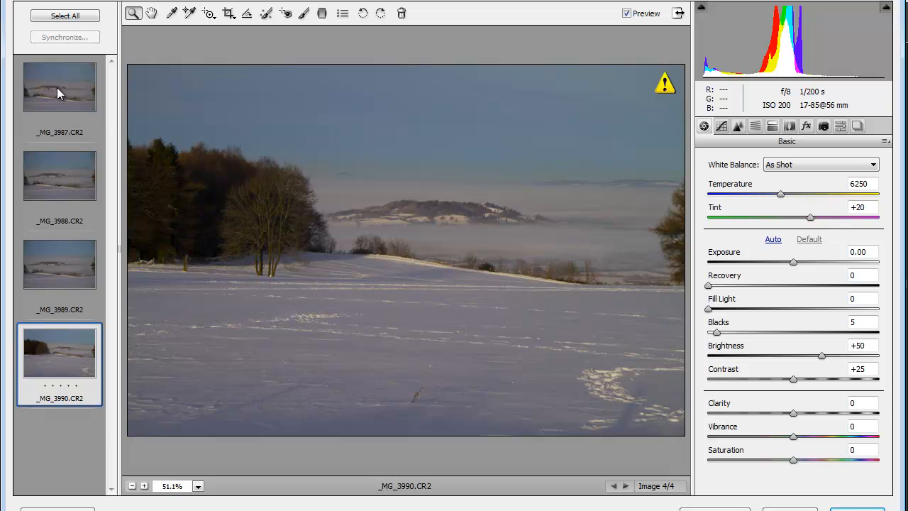
left_click(57, 90)
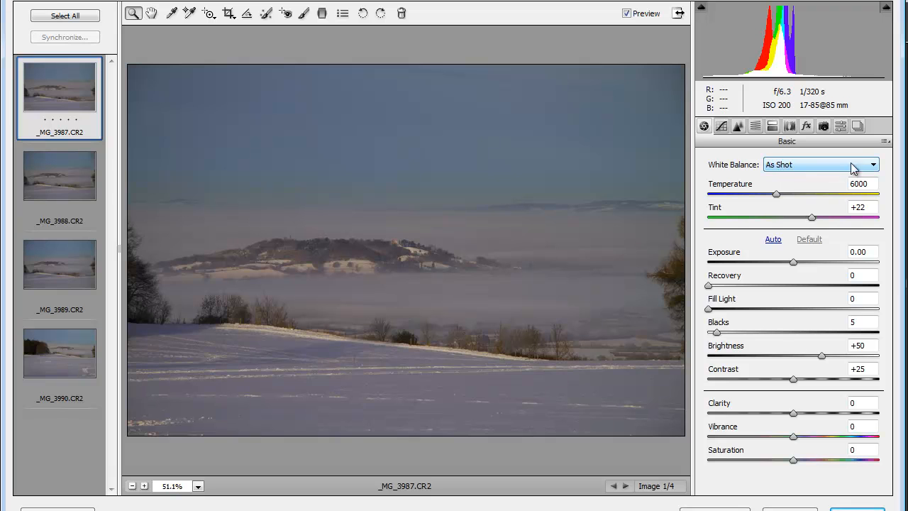
- Compare the Auto, Daylight and As Shot white balance presets on _MG_3987.CR2 and settle on Daylight
left_click(872, 166)
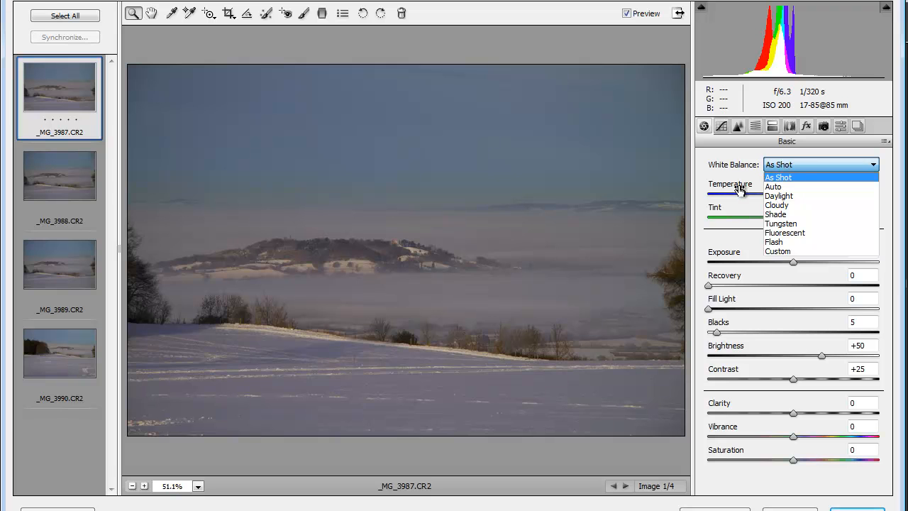
left_click(776, 187)
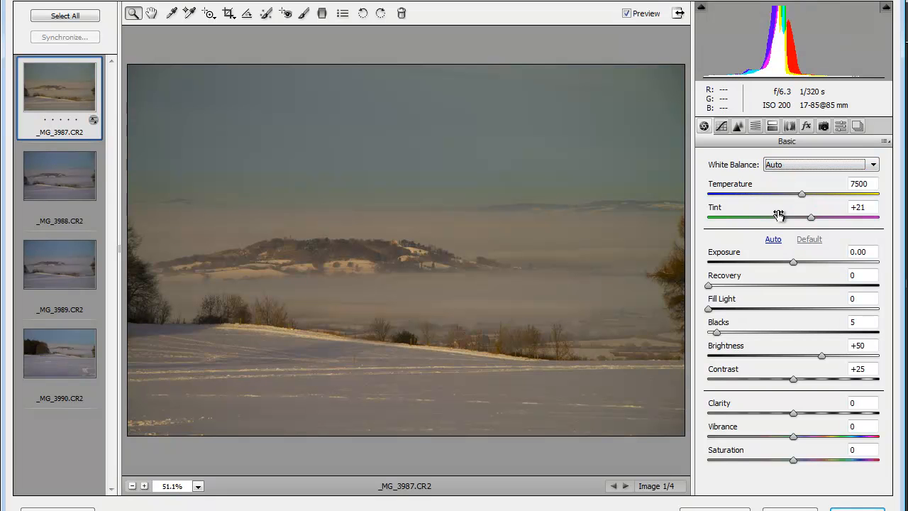
left_click(873, 165)
left_click(788, 196)
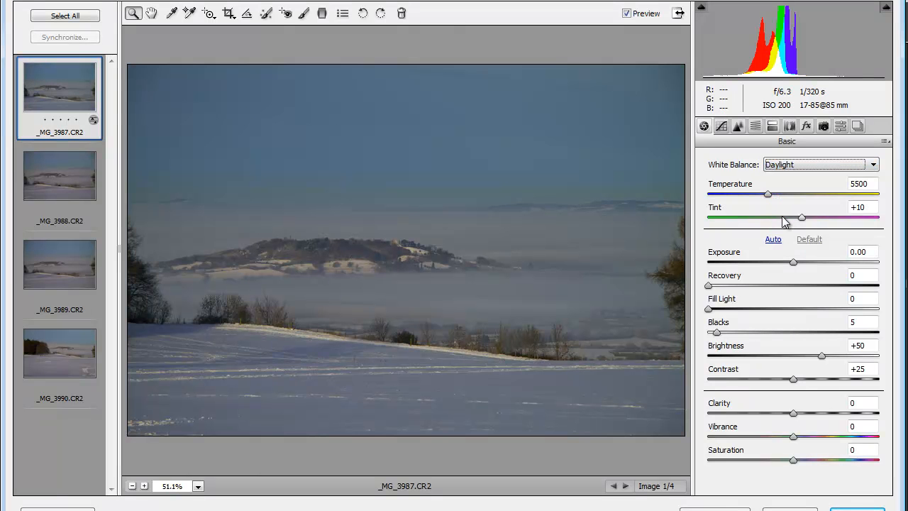
left_click(873, 166)
left_click(818, 176)
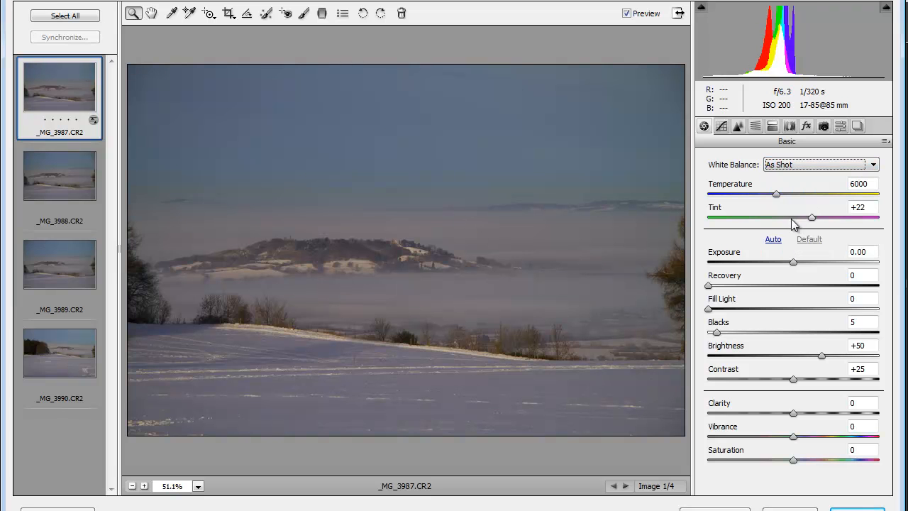
left_click(867, 167)
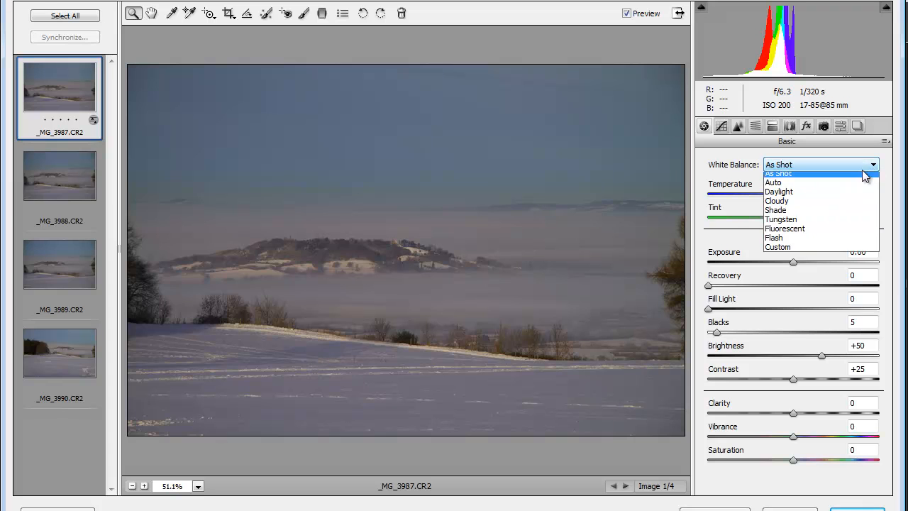
left_click(816, 192)
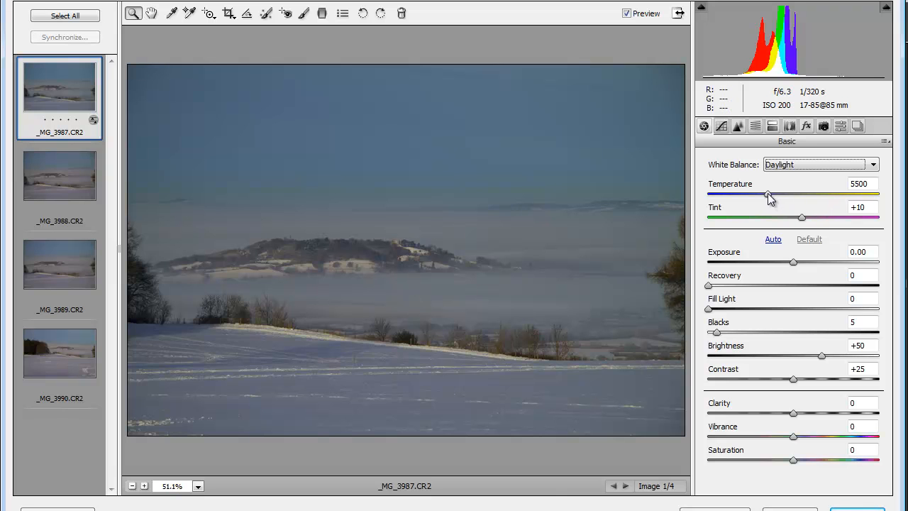
- Try a custom white balance with temperature 5000 and tint +18, and restore the Daylight preset
mouse_move(768, 194)
left_mouse_down()
mouse_move(787, 193)
mouse_move(760, 194)
left_mouse_up()
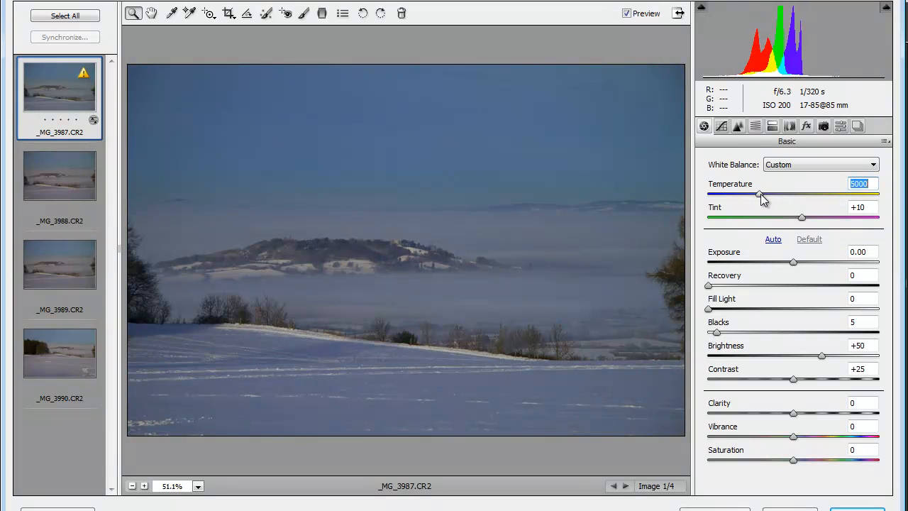
mouse_move(802, 217)
left_mouse_down()
mouse_move(785, 220)
mouse_move(809, 219)
left_mouse_up()
left_click(875, 164)
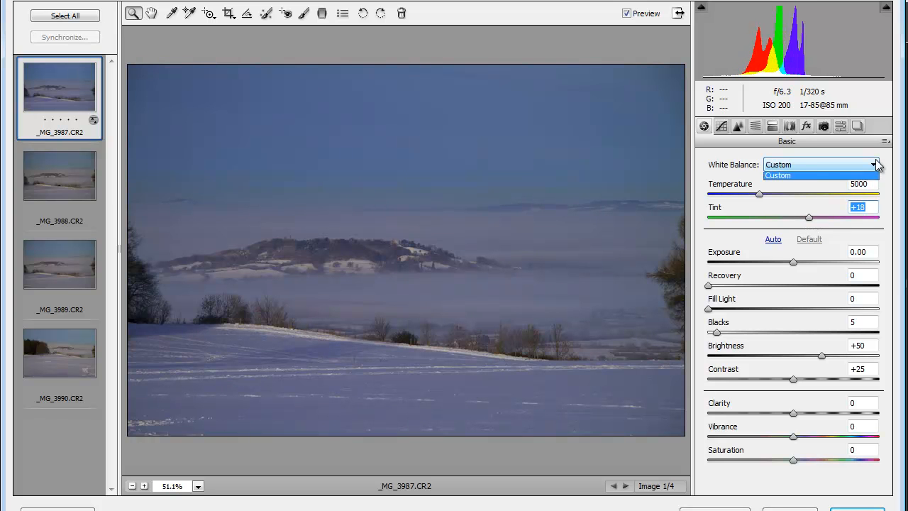
left_click(791, 196)
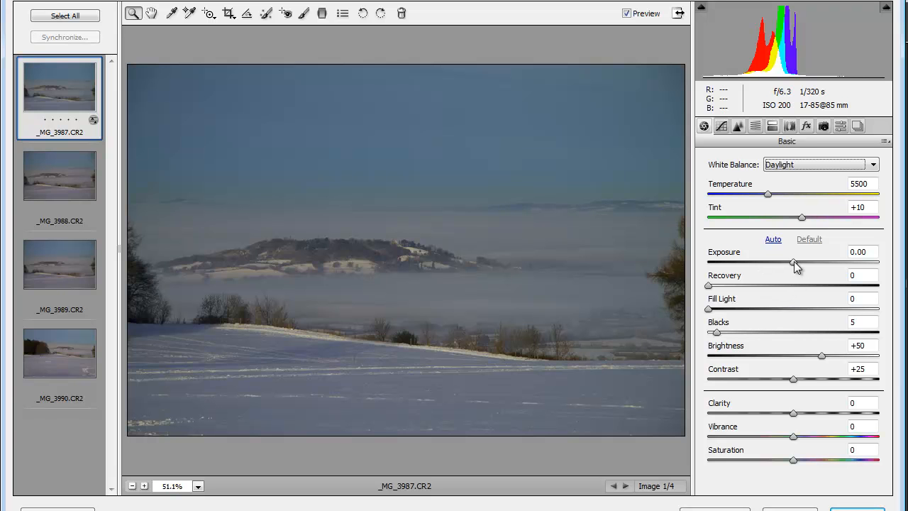
- Adjust the tones of _MG_3987.CR2 with Exposure +0.45, Recovery 50 and Blacks 10
left_click_drag(793, 261, 803, 263)
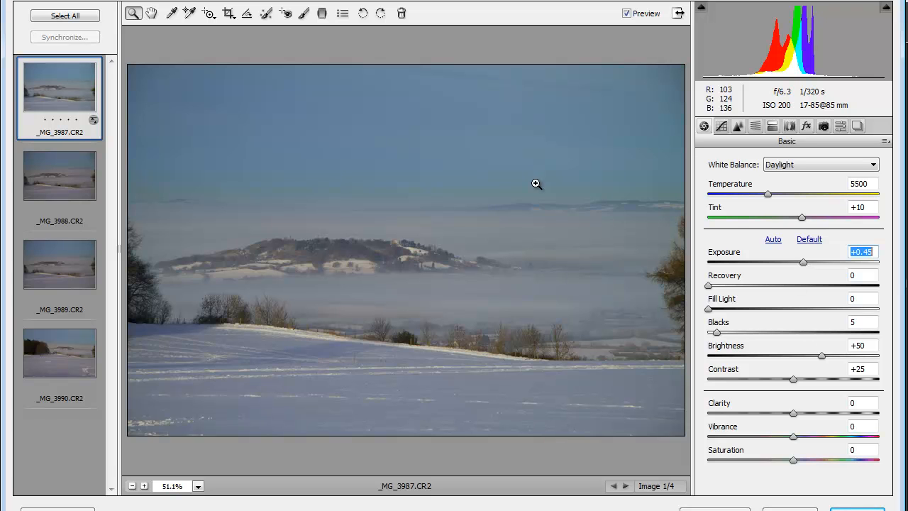
left_click_drag(708, 286, 794, 296)
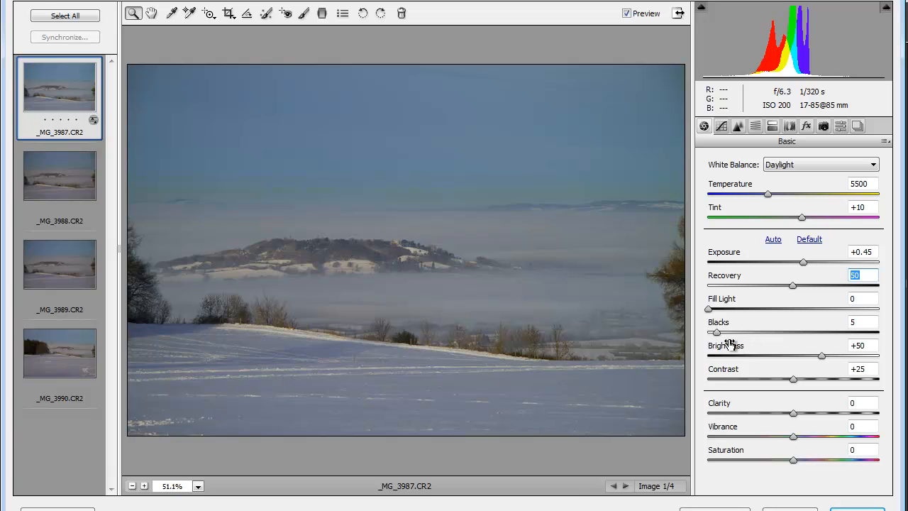
left_click_drag(716, 332, 726, 336)
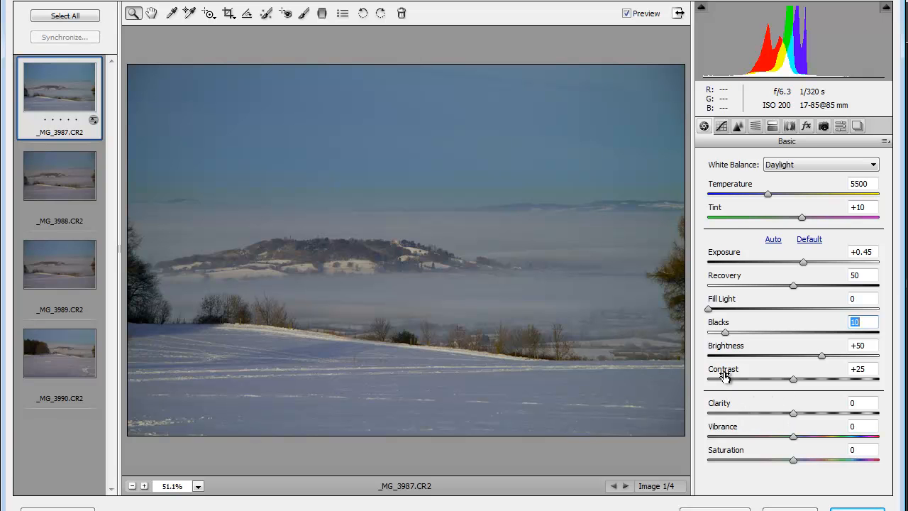
- Set Clarity to +43 and Vibrance to +27, and compare the edited photo with its unedited version
left_click_drag(795, 415, 830, 413)
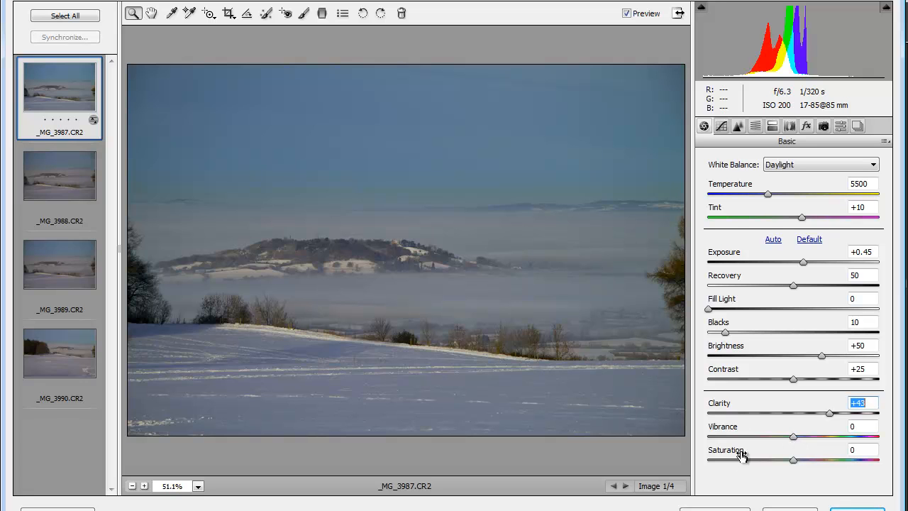
left_click_drag(795, 436, 820, 441)
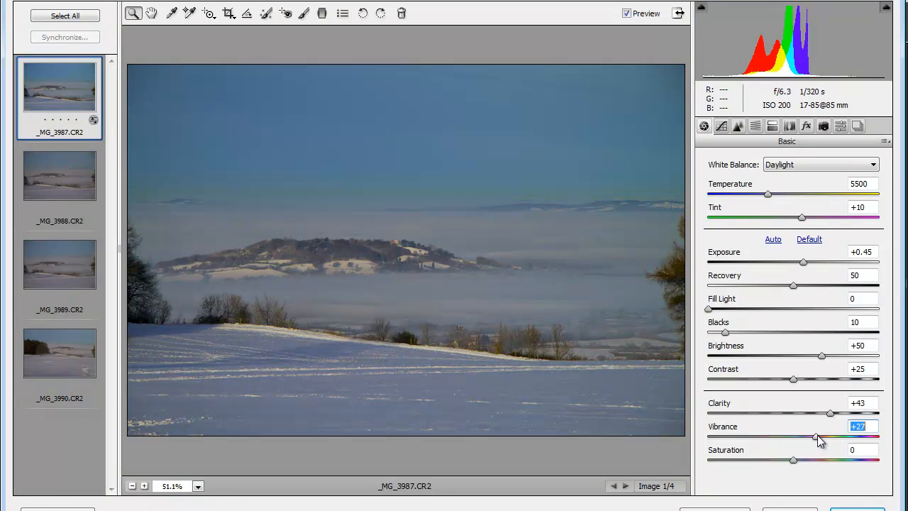
left_click(625, 14)
left_click(626, 14)
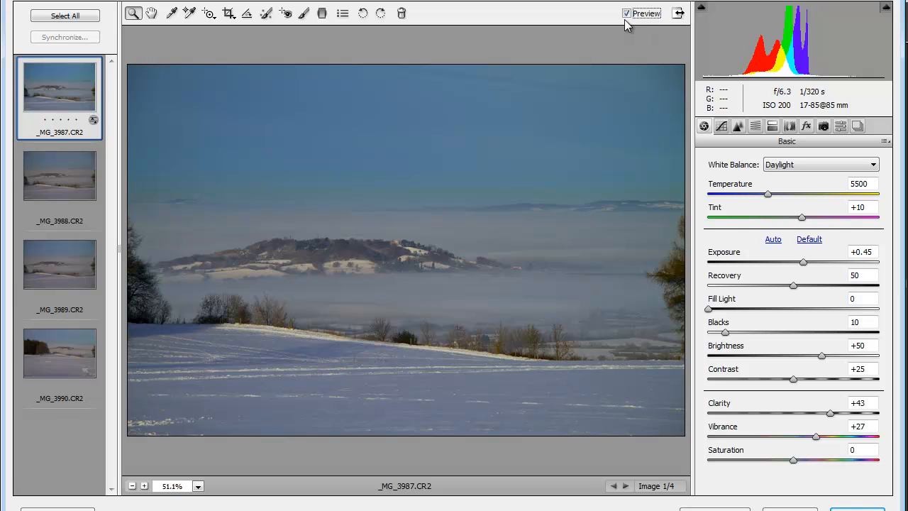
- Synchronize only the Basic settings of _MG_3987.CR2 across all four photos
left_click(60, 17)
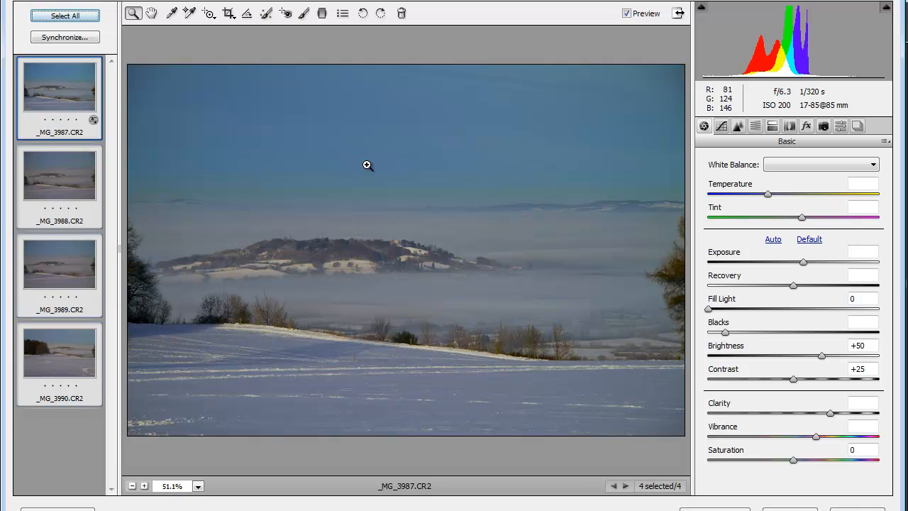
left_click(72, 38)
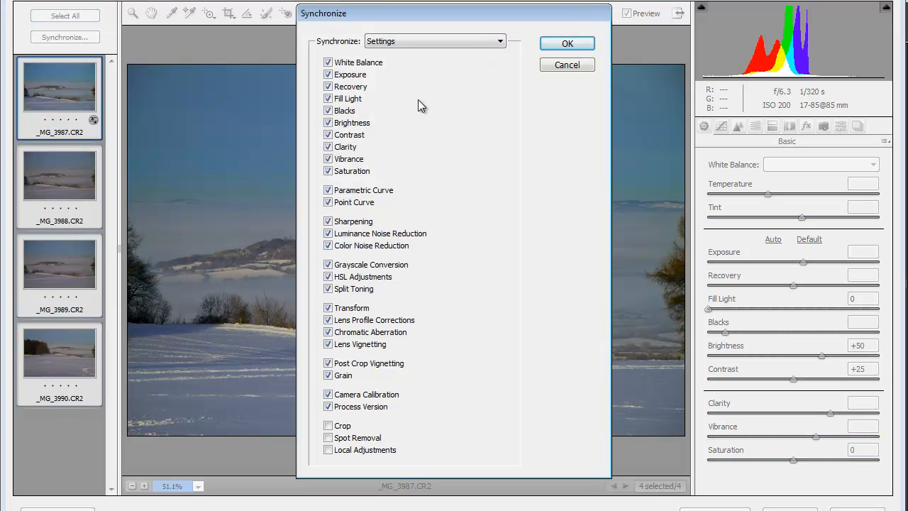
left_click(482, 40)
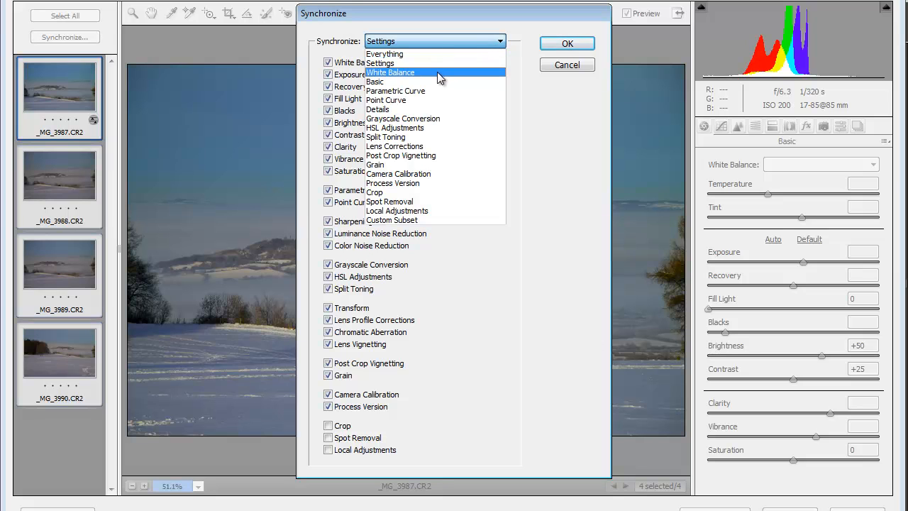
left_click(417, 82)
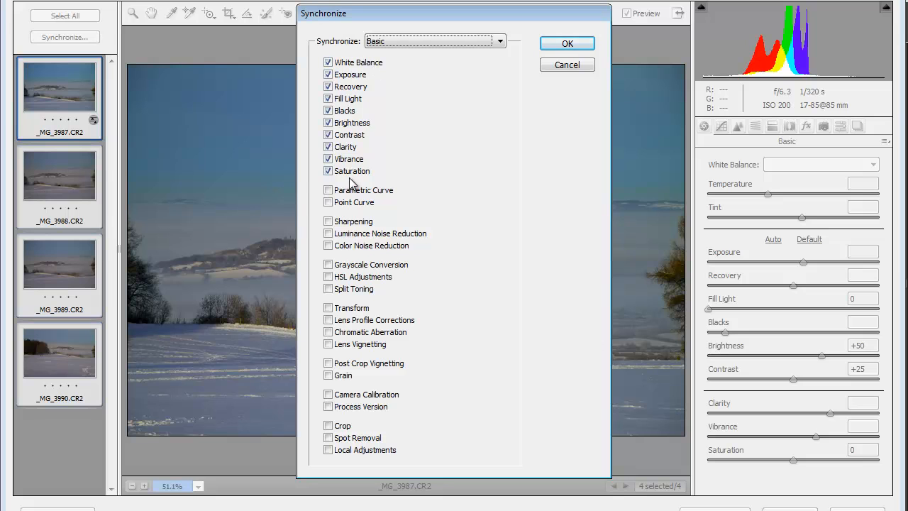
left_click(566, 44)
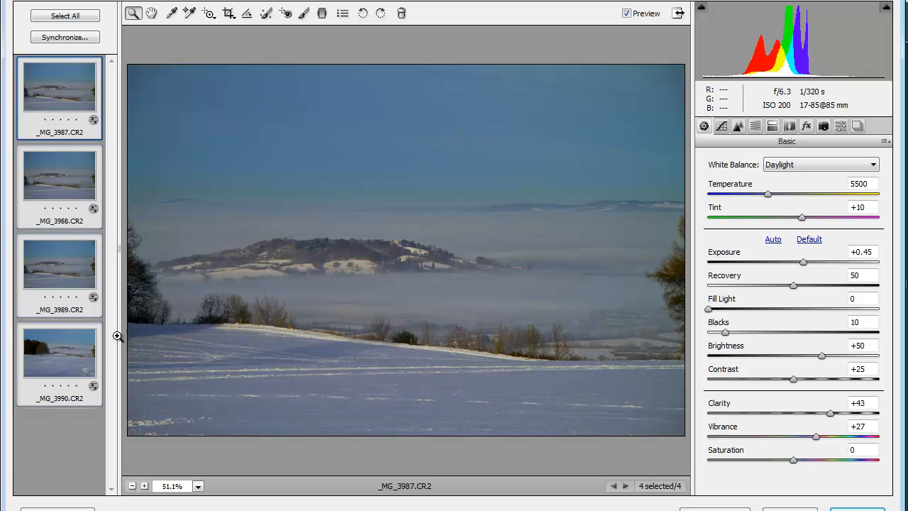
- Check the synchronized adjustments on the other three photos, comparing _MG_3990.CR2 with its unedited version
left_click(48, 177)
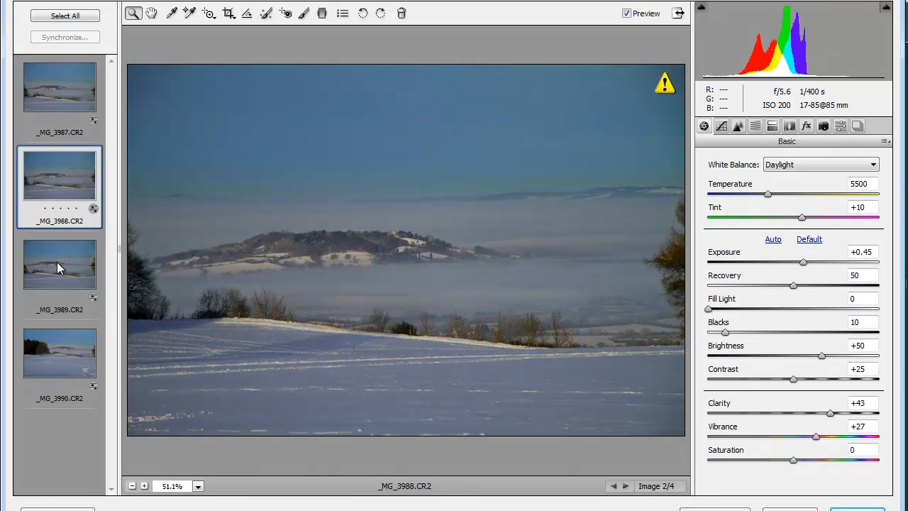
left_click(58, 312)
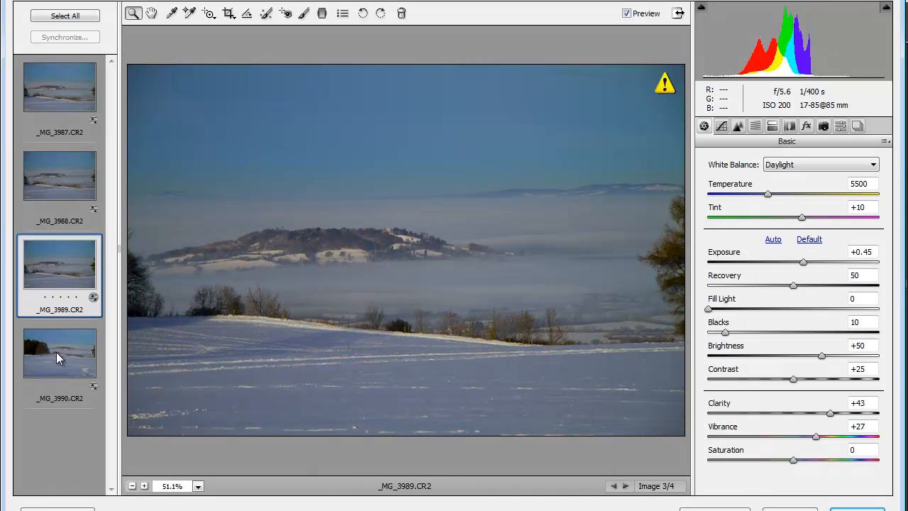
left_click(56, 357)
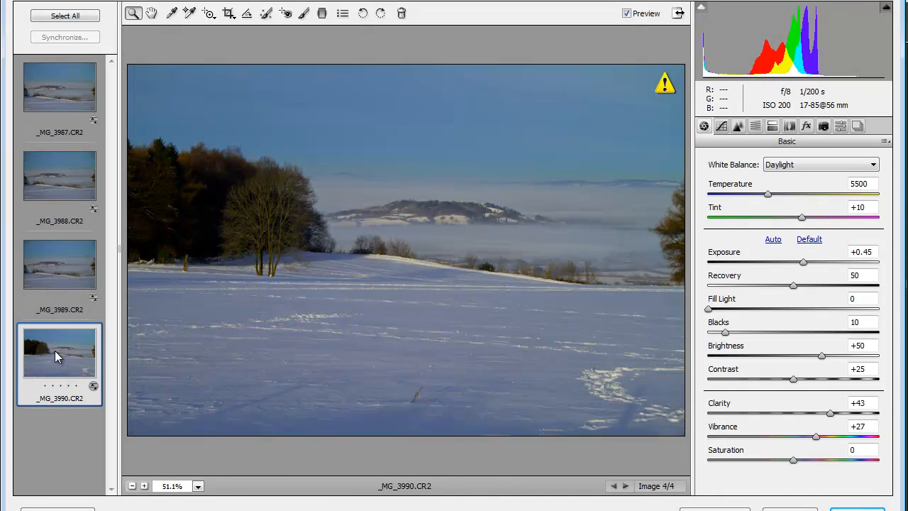
left_click(626, 14)
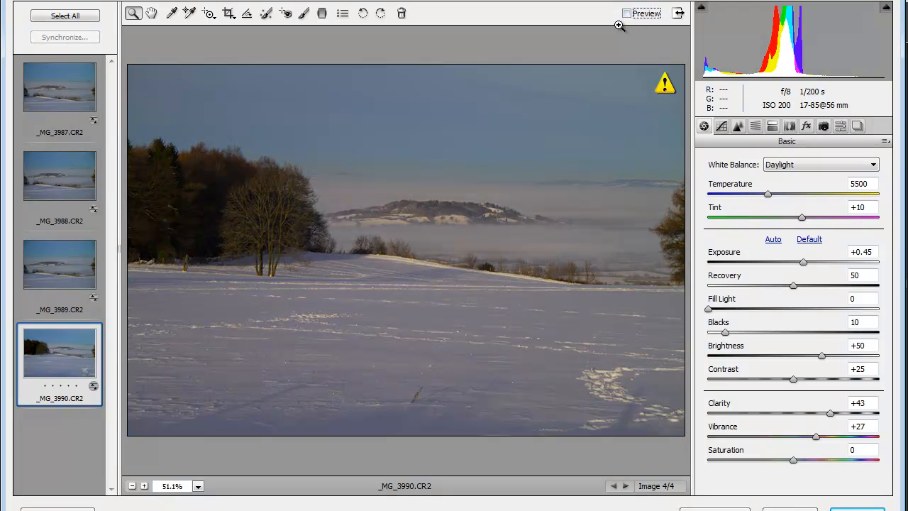
left_click(626, 14)
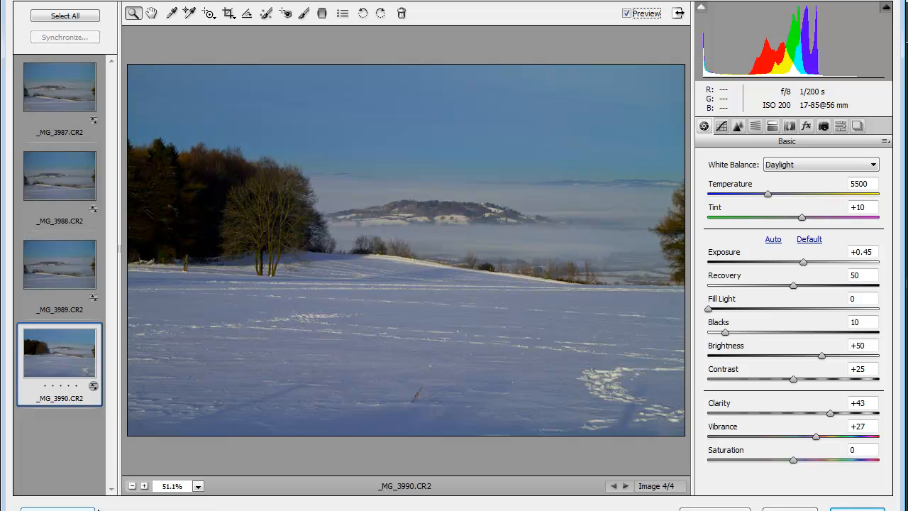
- Examine the available file extensions in the save options for _MG_3990.CR2 and close them without saving
left_click(58, 509)
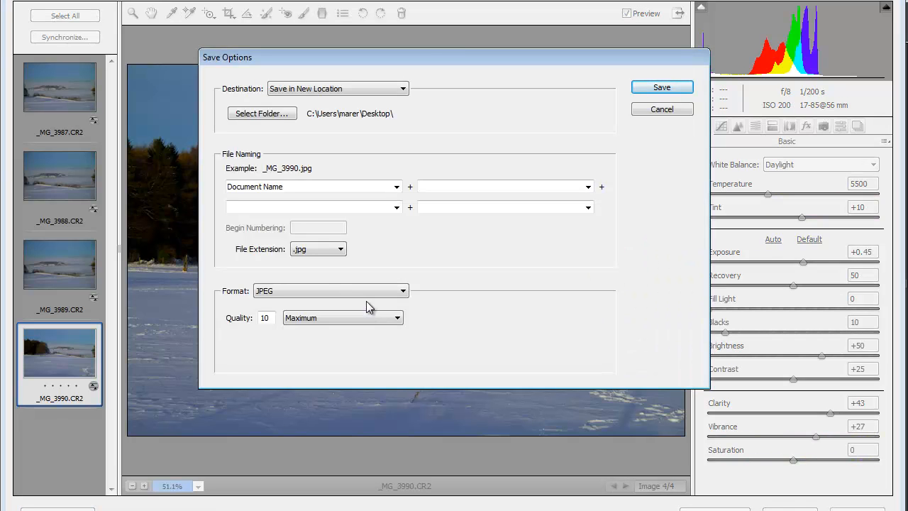
left_click(339, 249)
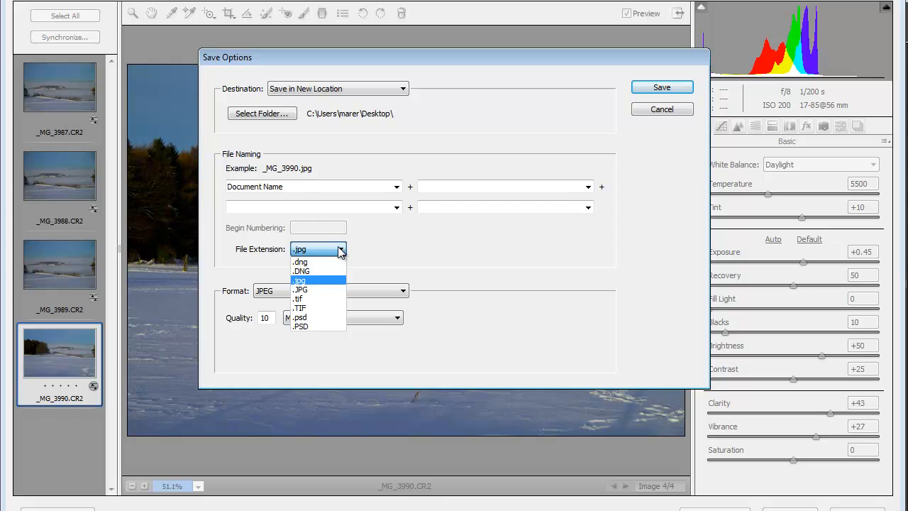
left_click(651, 146)
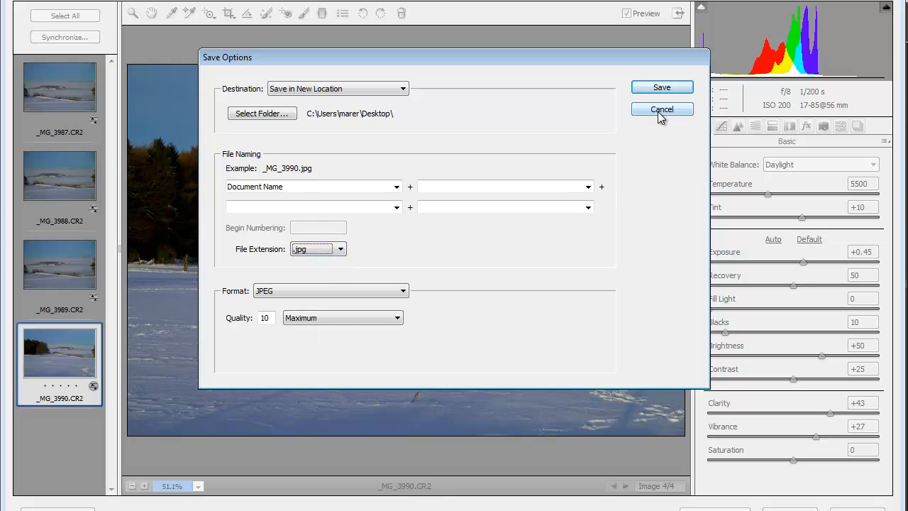
left_click(662, 109)
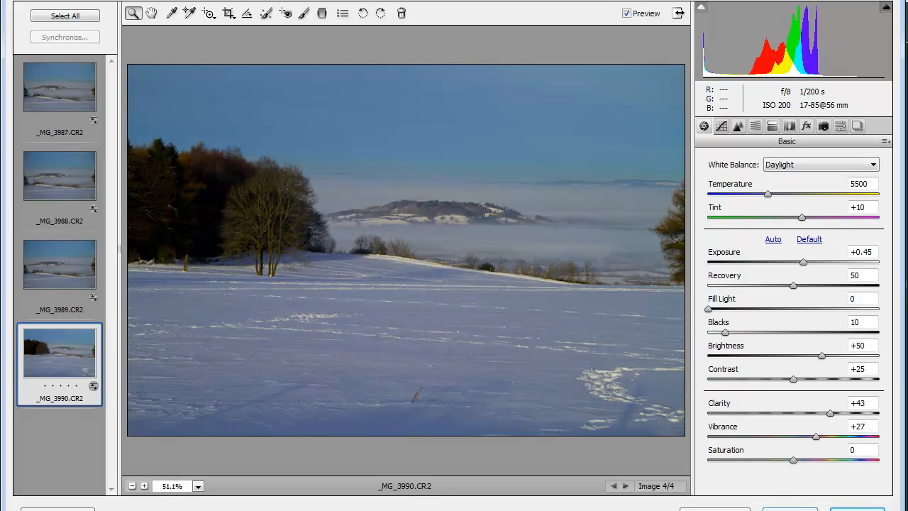
- Cancel the Camera Raw editing session
left_click(789, 509)
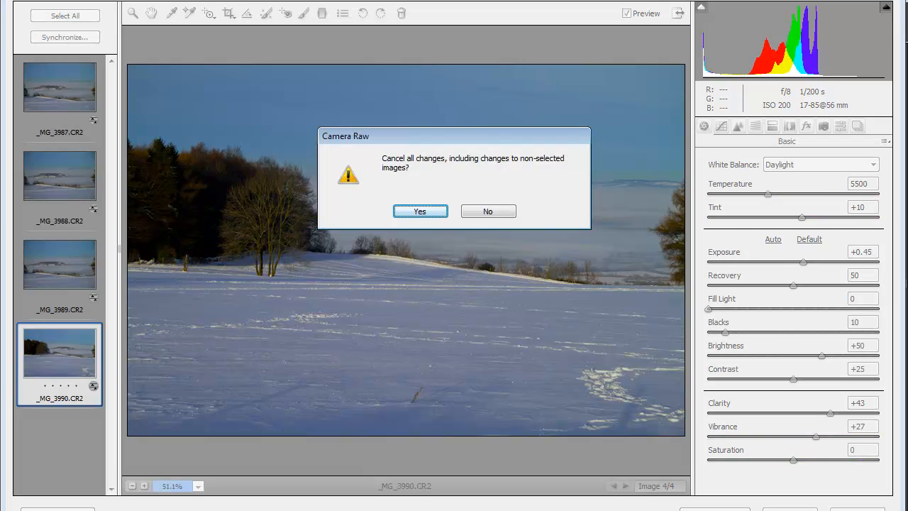